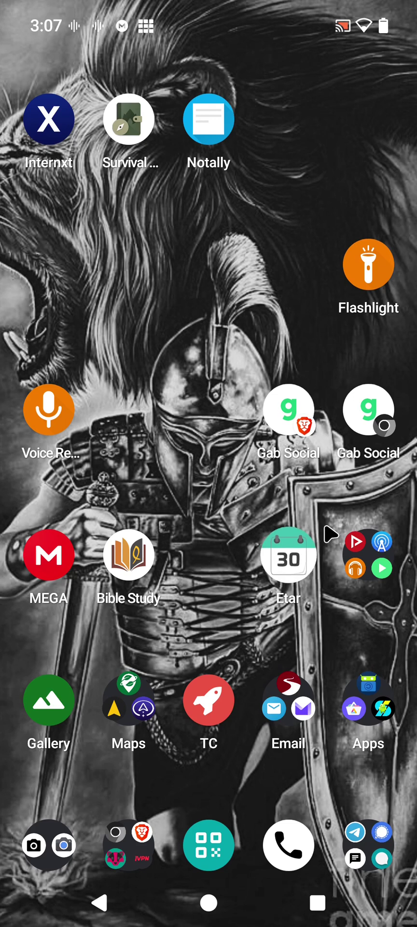
Switch to Aurora Store and bring up its app catalogue
{"action": "left_click", "coordinate": [363, 691]}
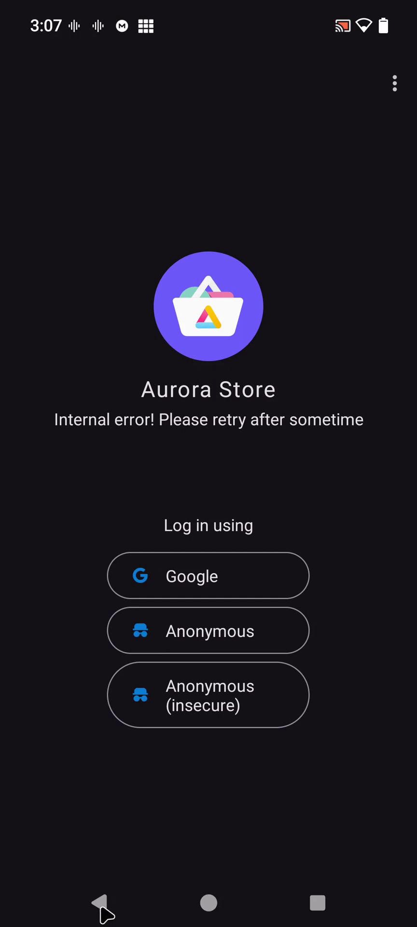
{"action": "left_click", "coordinate": [332, 898]}
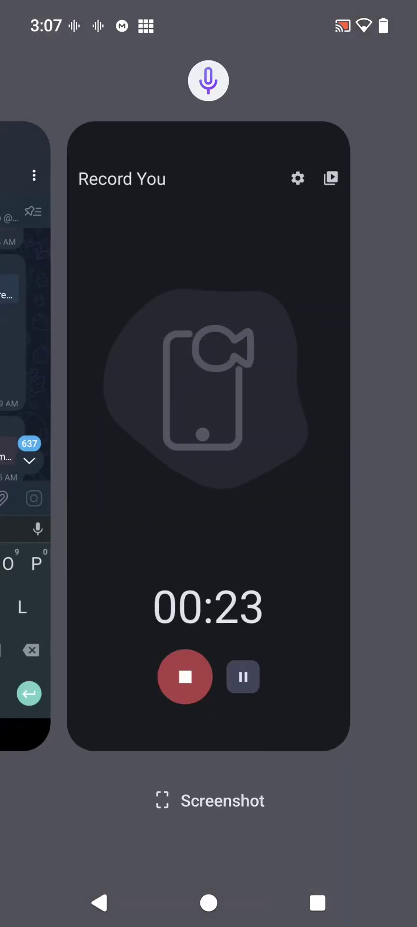
{"action": "left_click", "coordinate": [215, 907]}
{"action": "left_click", "coordinate": [355, 713]}
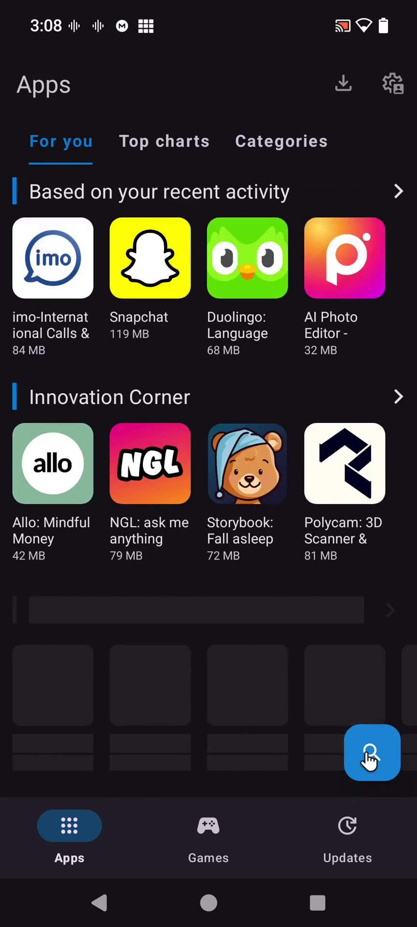
Search the store for gboard and open the "Gboard - the Google Keyboard" listing
{"action": "left_click", "coordinate": [370, 757]}
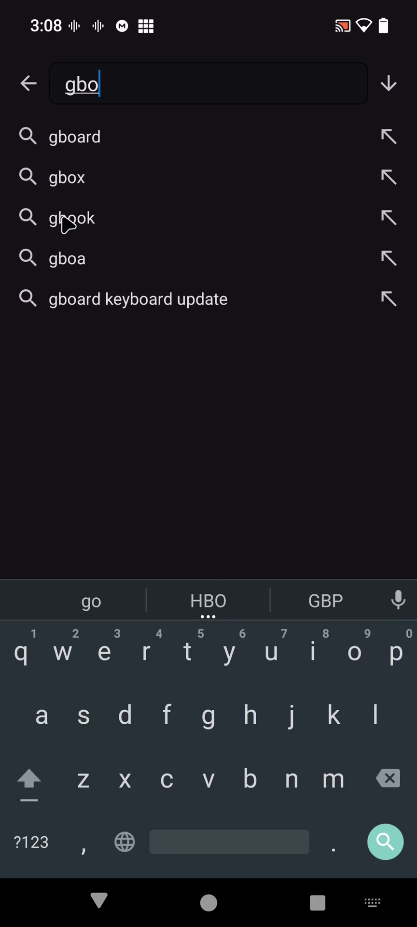
{"action": "left_click", "coordinate": [83, 149]}
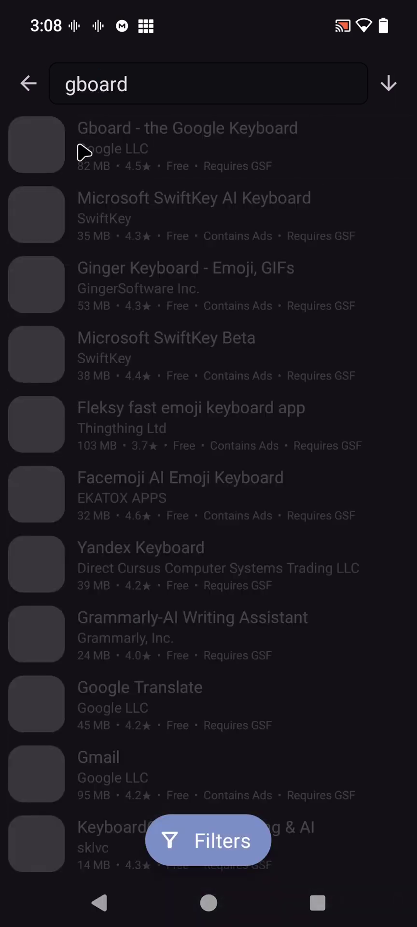
{"action": "left_click", "coordinate": [111, 166]}
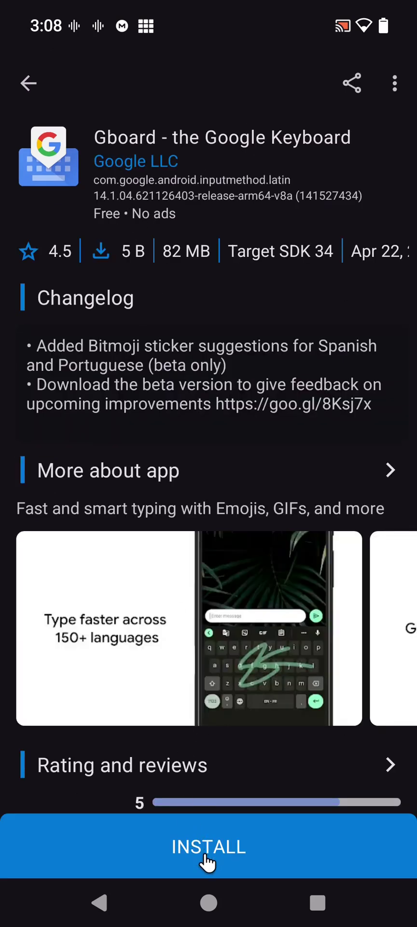
Switch to the GrapheneOS Apps store and examine the Google Play services entry, including its description and dependencies
{"action": "left_click", "coordinate": [211, 906]}
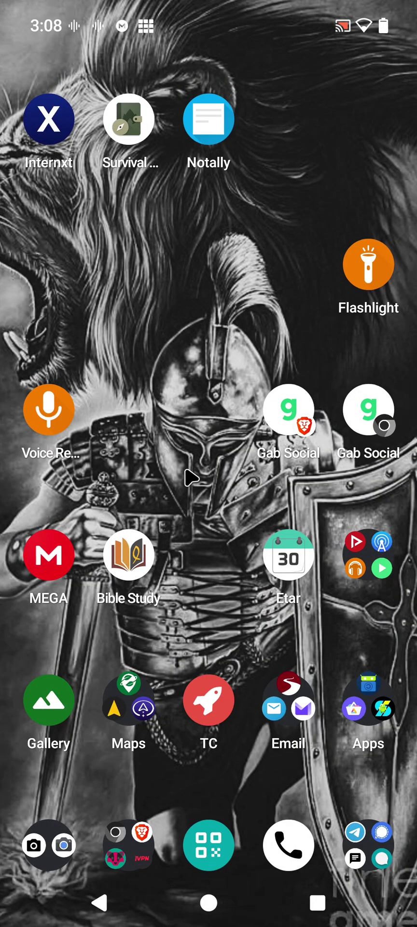
{"action": "scroll", "coordinate": [191, 478], "scroll_direction": "down", "scroll_amount": 2}
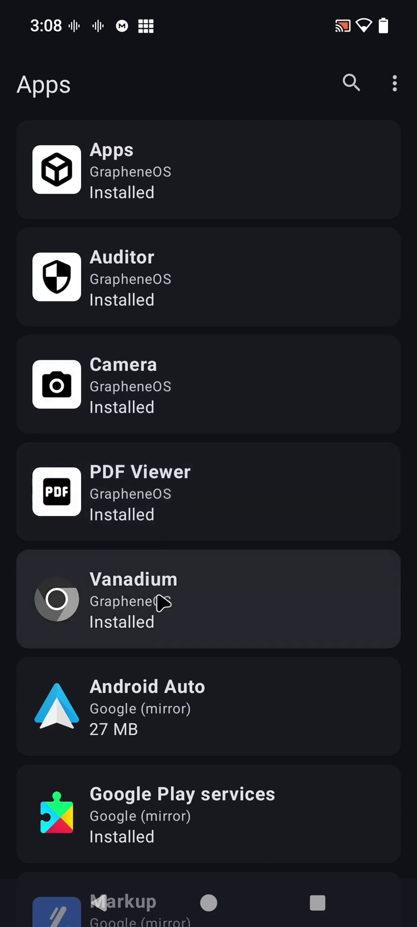
{"action": "scroll", "coordinate": [161, 600], "scroll_direction": "down", "scroll_amount": 3}
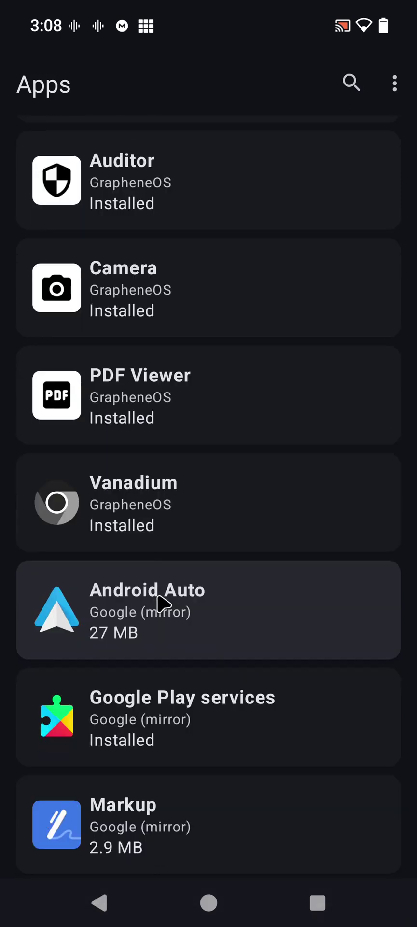
{"action": "left_click", "coordinate": [159, 723]}
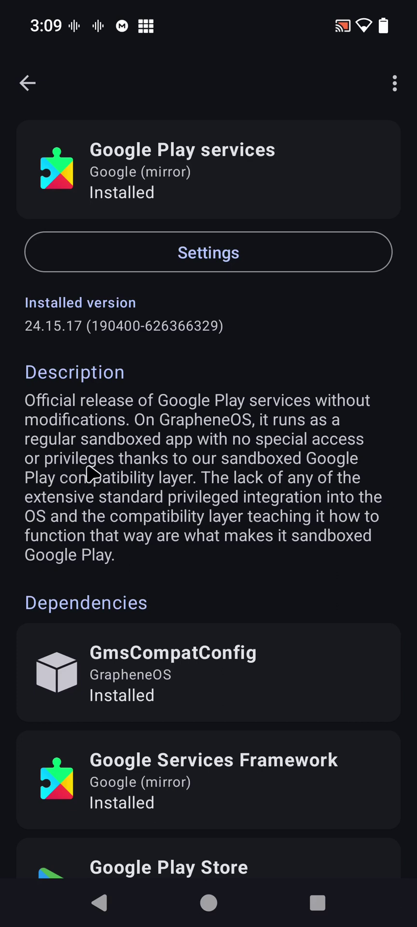
{"action": "scroll", "coordinate": [145, 686], "scroll_direction": "down", "scroll_amount": 3}
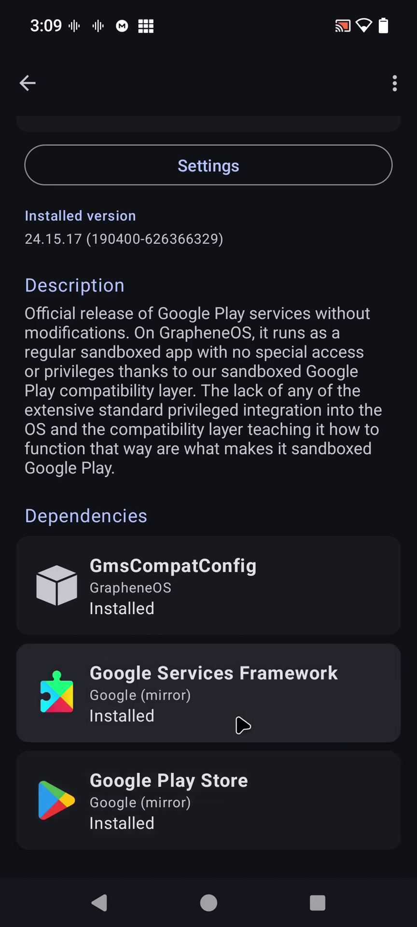
{"action": "scroll", "coordinate": [192, 687], "scroll_direction": "up", "scroll_amount": 3}
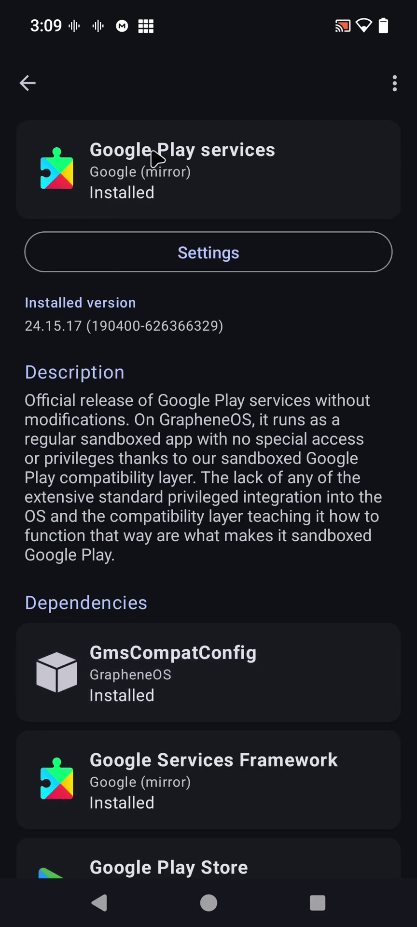
{"action": "scroll", "coordinate": [189, 553], "scroll_direction": "down", "scroll_amount": 3}
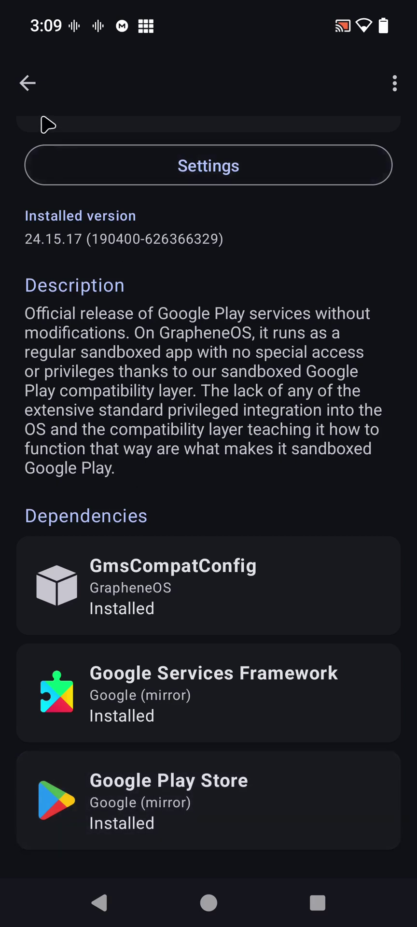
{"action": "left_click", "coordinate": [28, 93]}
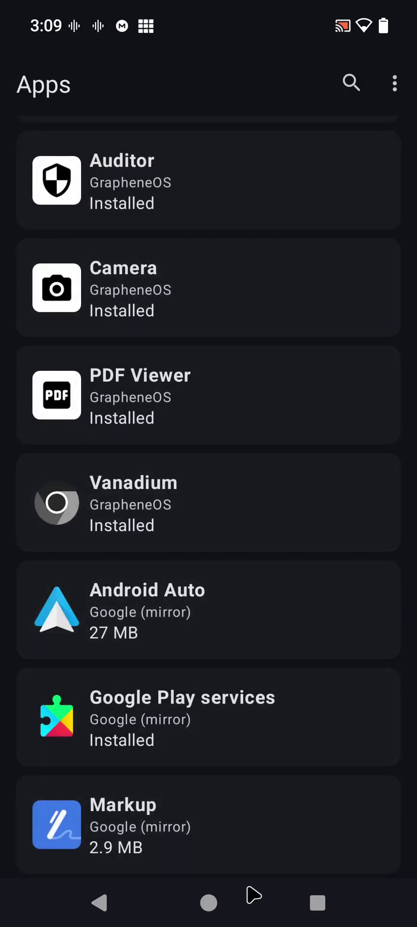
Switch back to the Gboard listing in Aurora Store and install Gboard with Network permission allowed
{"action": "left_click", "coordinate": [316, 903]}
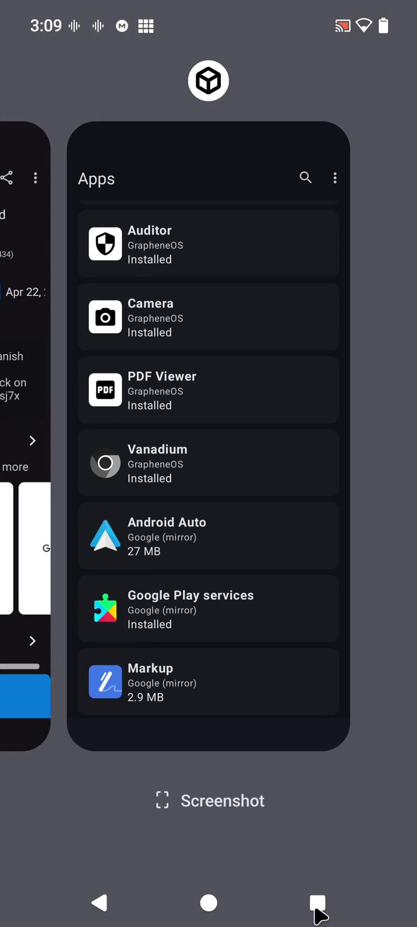
{"action": "left_click", "coordinate": [316, 905]}
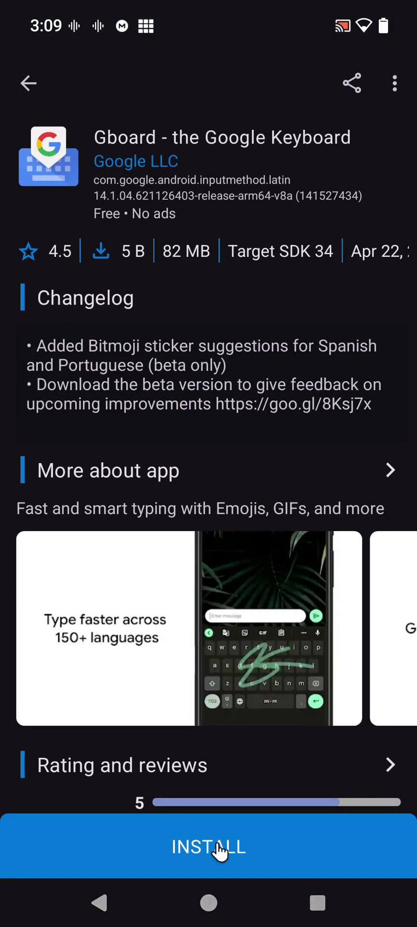
{"action": "left_click", "coordinate": [216, 854]}
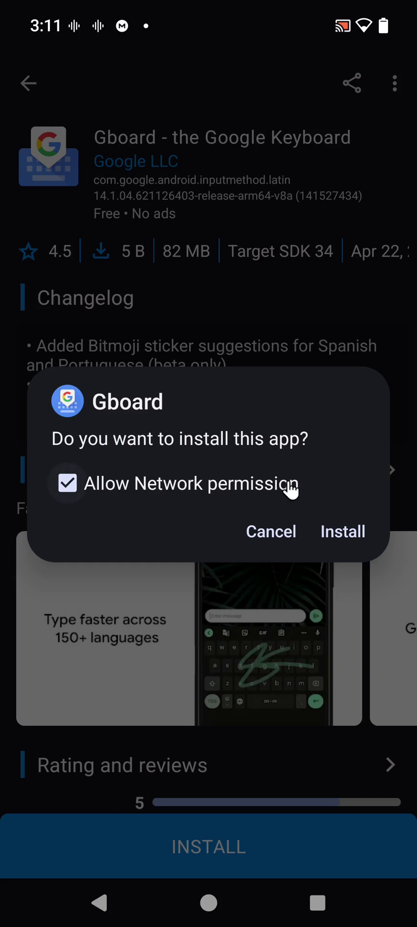
{"action": "left_click", "coordinate": [338, 532]}
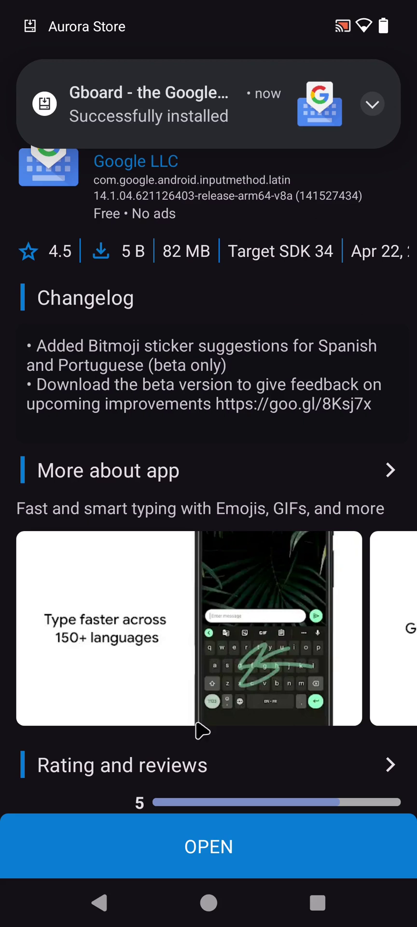
Launch Gboard, enable it as an on-screen keyboard by accepting the input method warning, and select it as the default input method
{"action": "left_click", "coordinate": [205, 850]}
{"action": "left_click", "coordinate": [213, 545]}
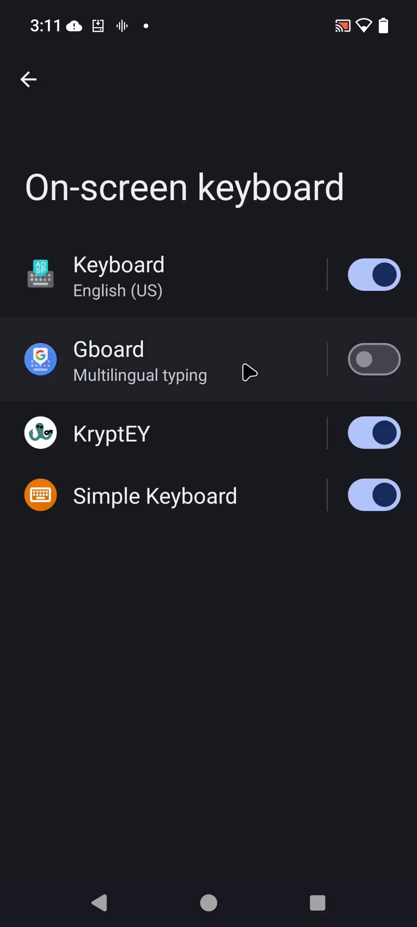
{"action": "left_click", "coordinate": [213, 367]}
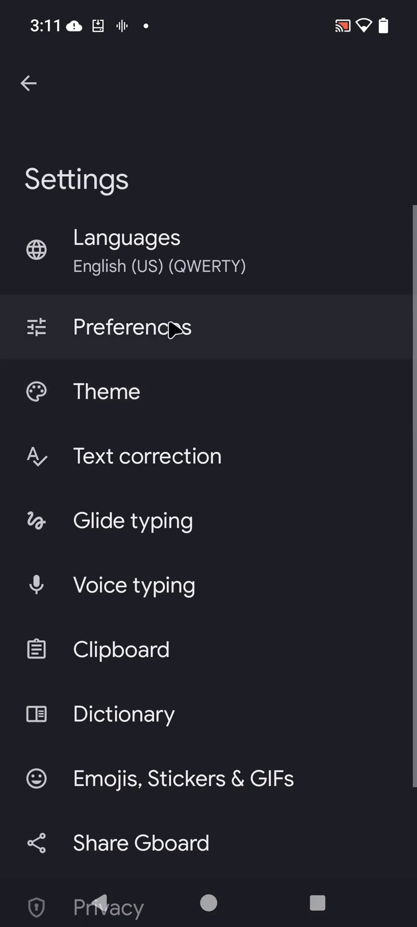
{"action": "left_click", "coordinate": [30, 88]}
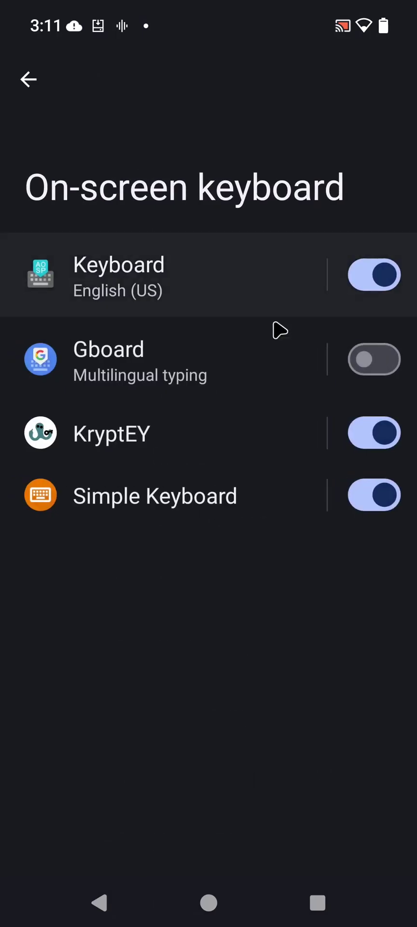
{"action": "left_click", "coordinate": [364, 360]}
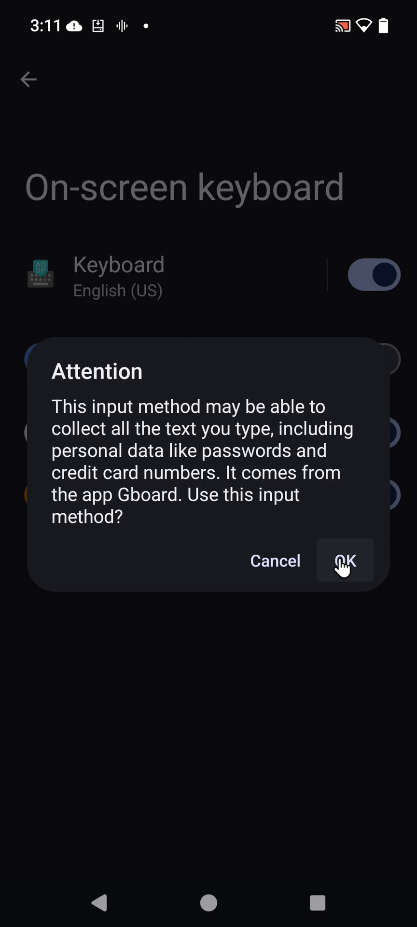
{"action": "left_click", "coordinate": [344, 562]}
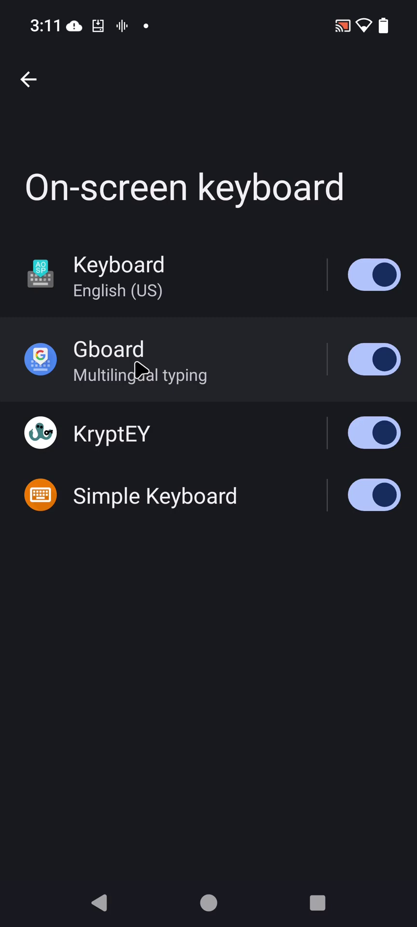
{"action": "left_click", "coordinate": [140, 370]}
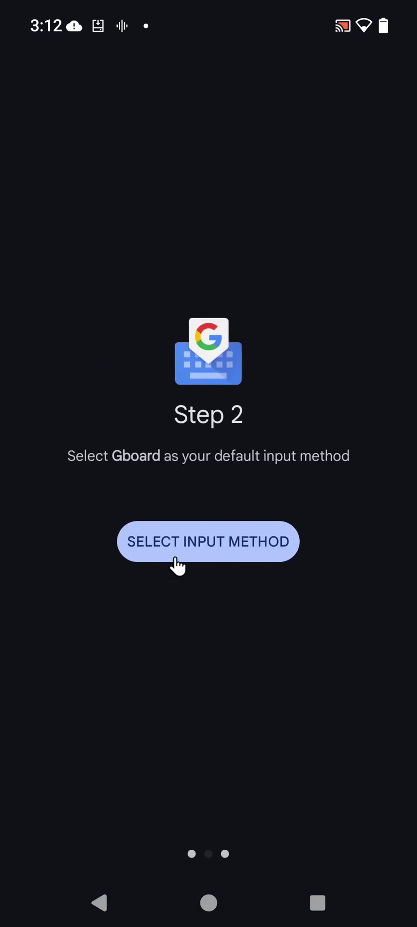
{"action": "left_click", "coordinate": [185, 548]}
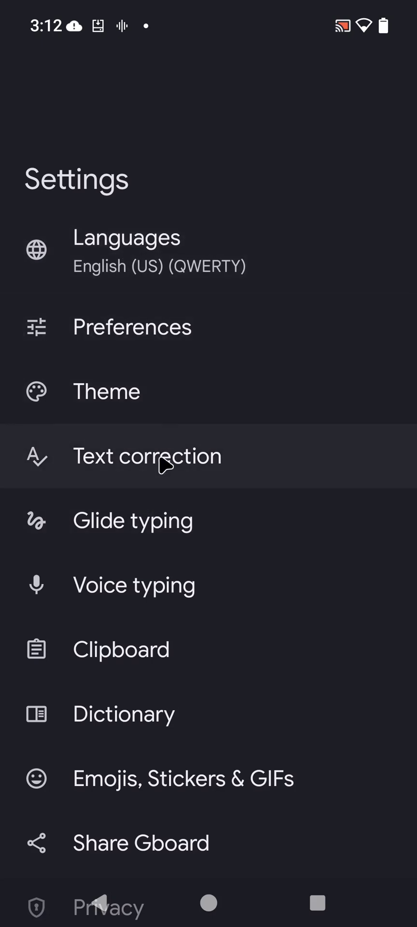
Turn on Faster voice typing in Gboard's voice typing settings and return to the main settings list
{"action": "left_click", "coordinate": [129, 595]}
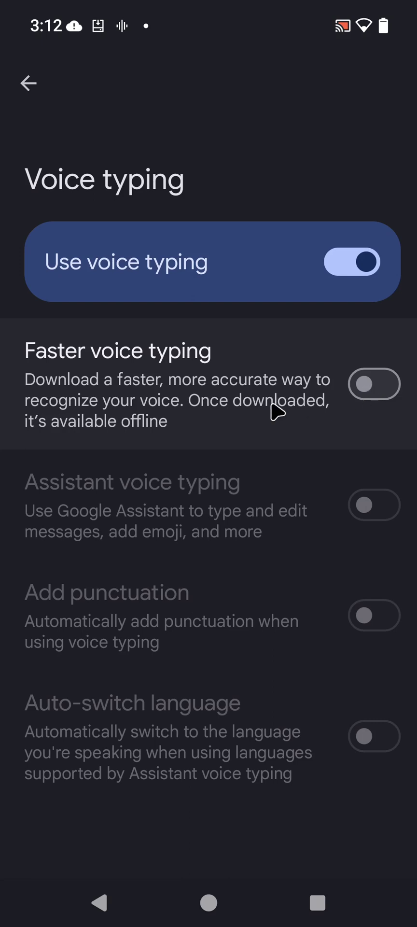
{"action": "left_click", "coordinate": [195, 399]}
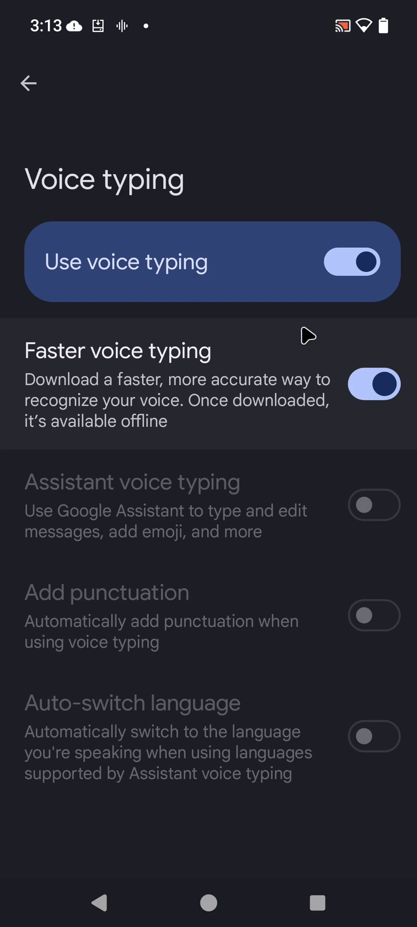
{"action": "left_click", "coordinate": [28, 83]}
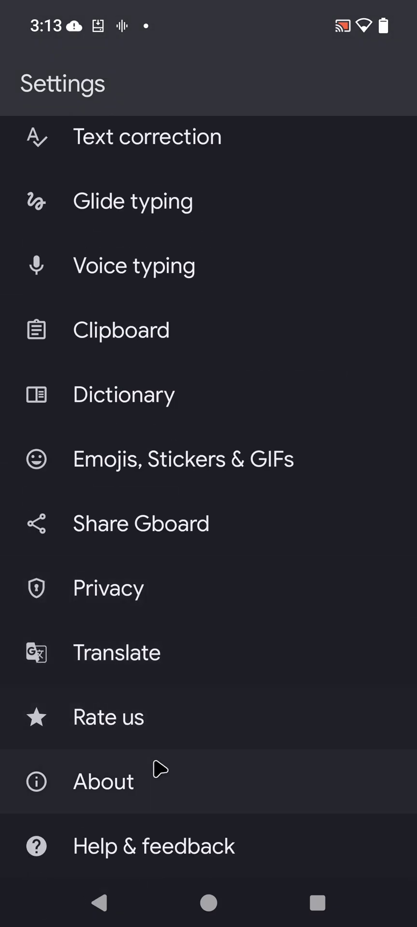
Turn off Share usage statistics in Gboard's privacy settings and return to the main settings list
{"action": "scroll", "coordinate": [138, 504], "scroll_direction": "up", "scroll_amount": 2}
{"action": "scroll", "coordinate": [141, 506], "scroll_direction": "down", "scroll_amount": 2}
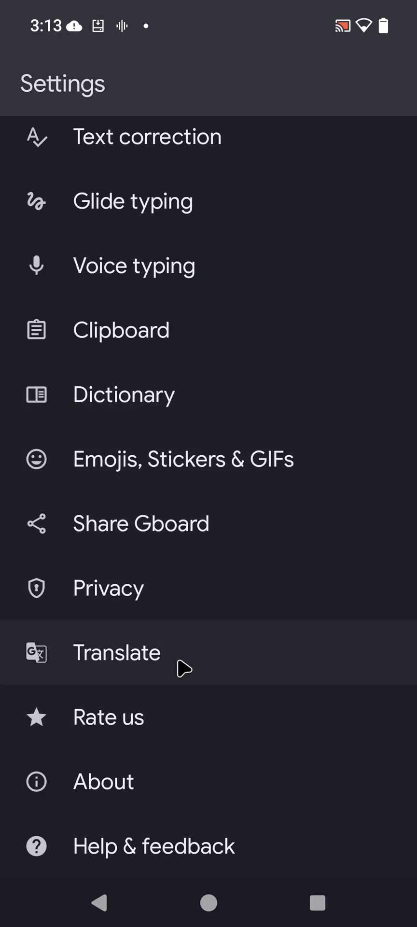
{"action": "scroll", "coordinate": [193, 647], "scroll_direction": "up", "scroll_amount": 5}
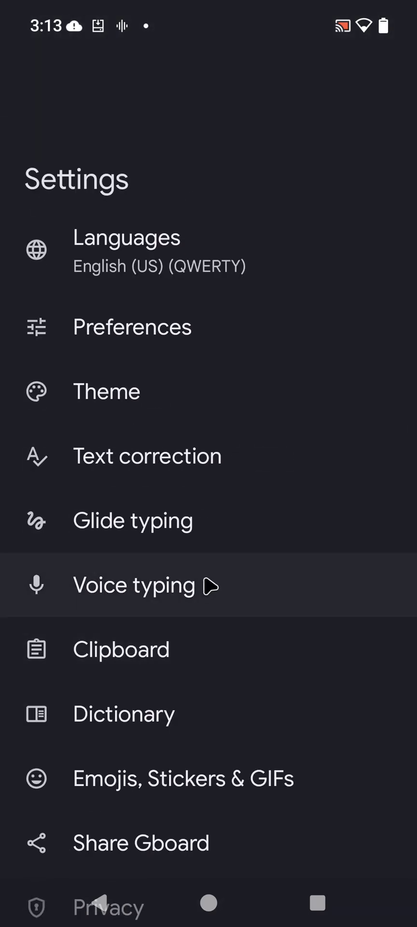
{"action": "scroll", "coordinate": [205, 574], "scroll_direction": "down", "scroll_amount": 3}
{"action": "scroll", "coordinate": [202, 579], "scroll_direction": "down", "scroll_amount": 2}
{"action": "left_click", "coordinate": [161, 705]}
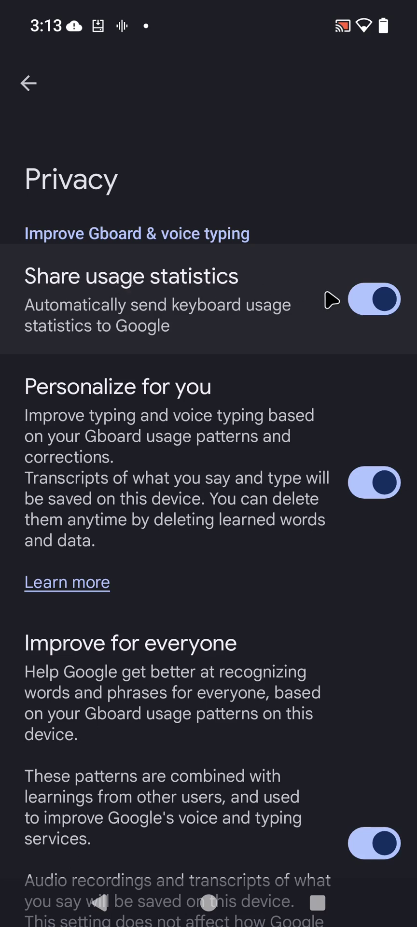
{"action": "left_click", "coordinate": [368, 305]}
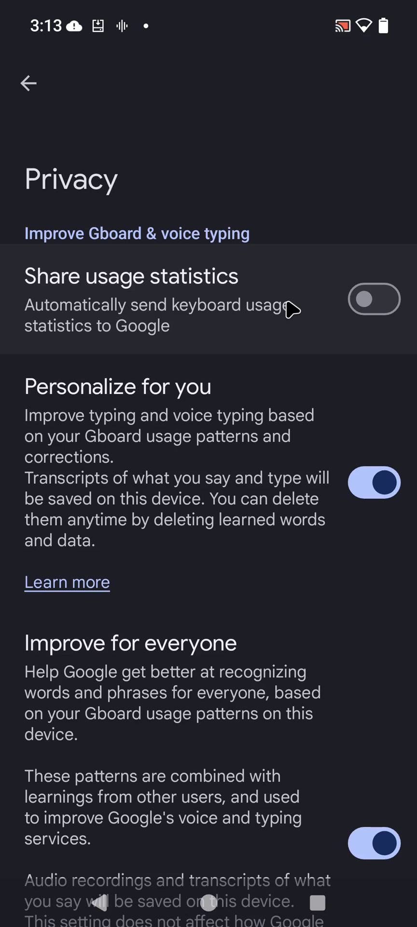
{"action": "scroll", "coordinate": [233, 386], "scroll_direction": "down", "scroll_amount": 2}
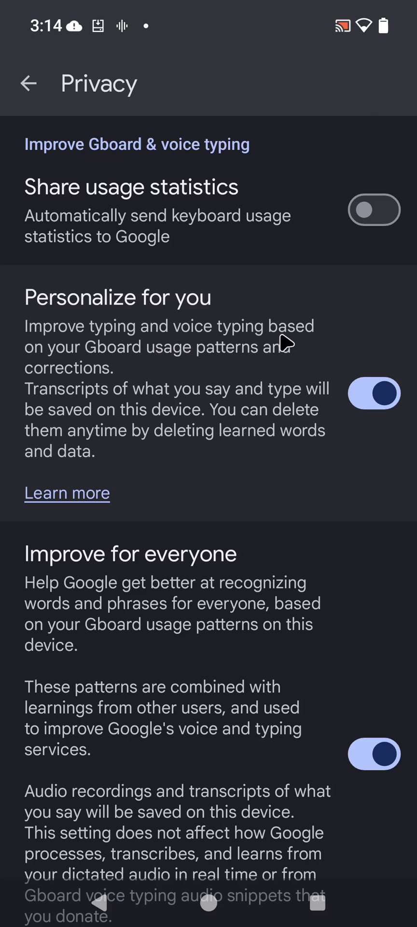
{"action": "scroll", "coordinate": [159, 371], "scroll_direction": "up", "scroll_amount": 2}
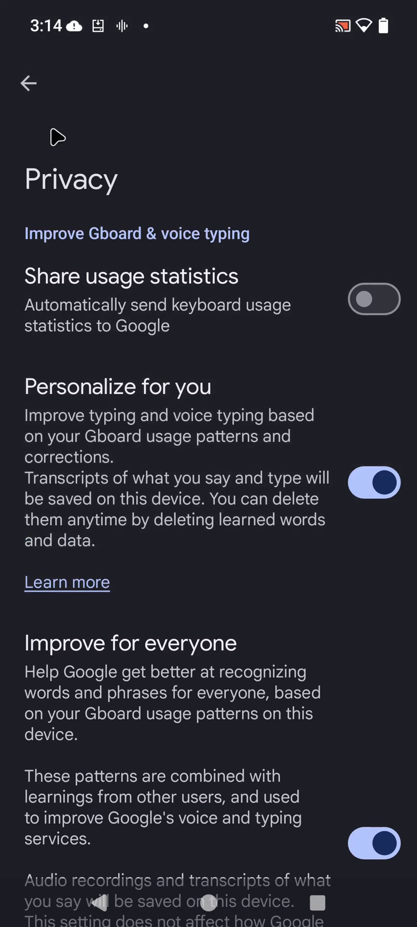
{"action": "left_click", "coordinate": [28, 84]}
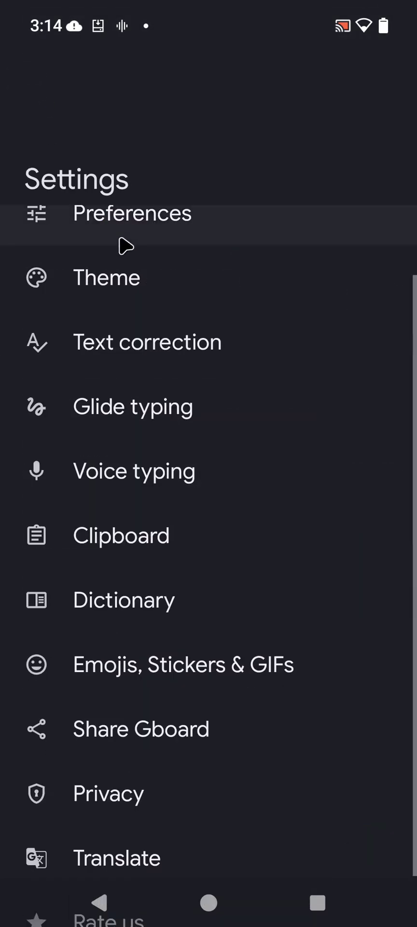
Switch to the Monero XMR chat in Telegram, start Gboard voice typing in the message field, and allow audio recording while using the app
{"action": "scroll", "coordinate": [213, 630], "scroll_direction": "down", "scroll_amount": 3}
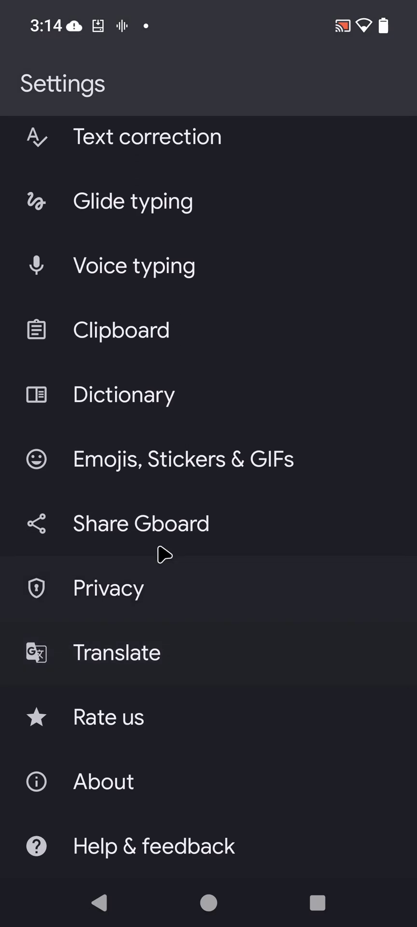
{"action": "left_click", "coordinate": [208, 903]}
{"action": "left_click", "coordinate": [369, 845]}
{"action": "left_click", "coordinate": [282, 541]}
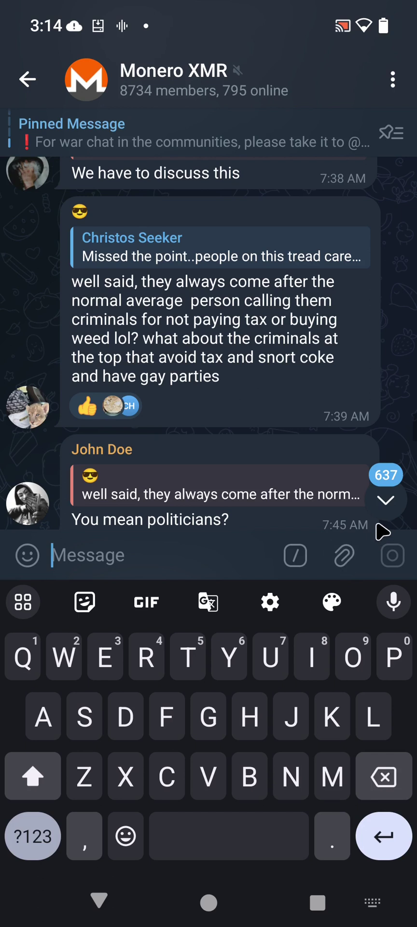
{"action": "left_click", "coordinate": [395, 606]}
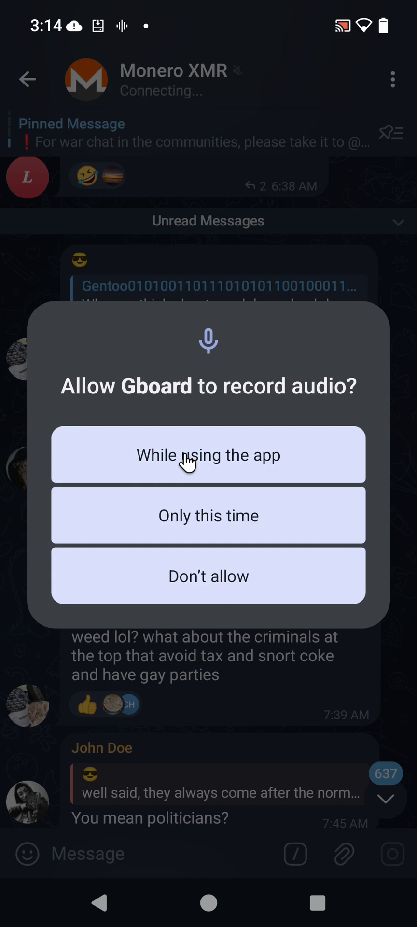
{"action": "left_click", "coordinate": [187, 462]}
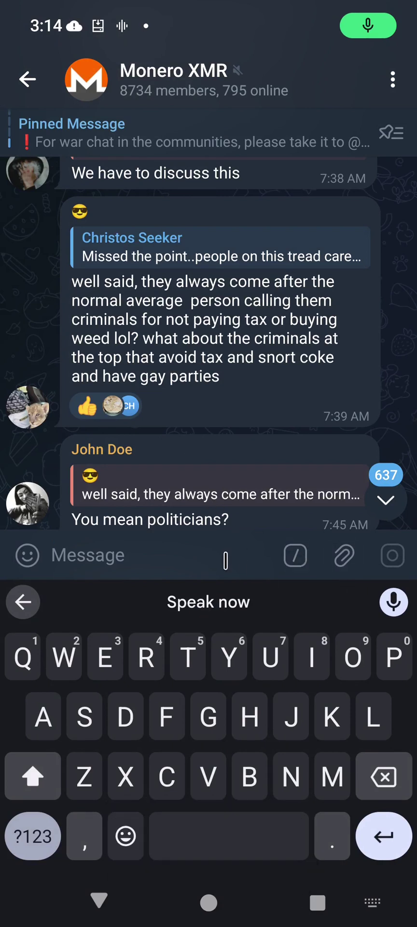
Try restarting Gboard voice typing in the chat's message field, and leave the chat
{"action": "left_click", "coordinate": [394, 603]}
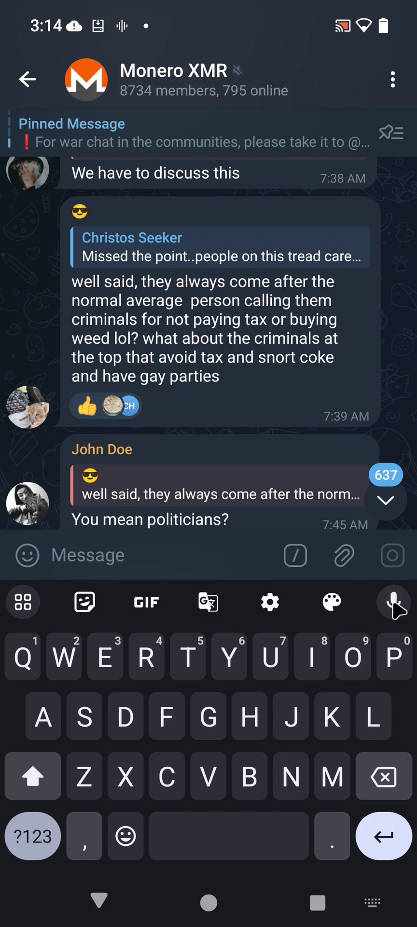
{"action": "left_click", "coordinate": [394, 602]}
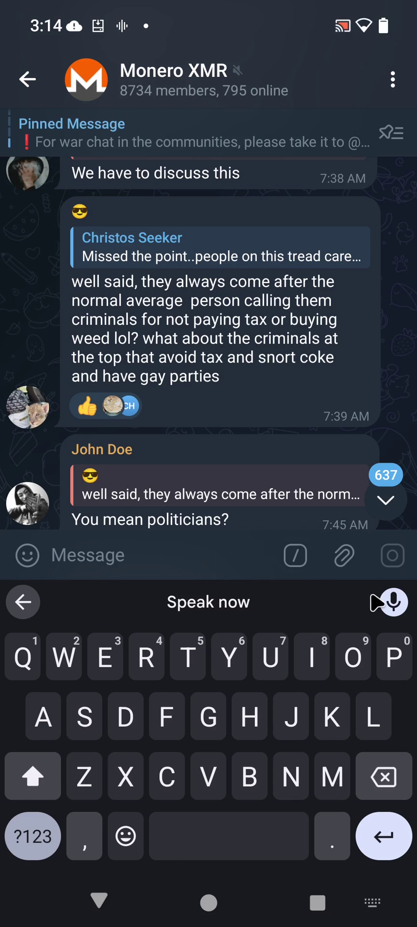
{"action": "left_click", "coordinate": [392, 602]}
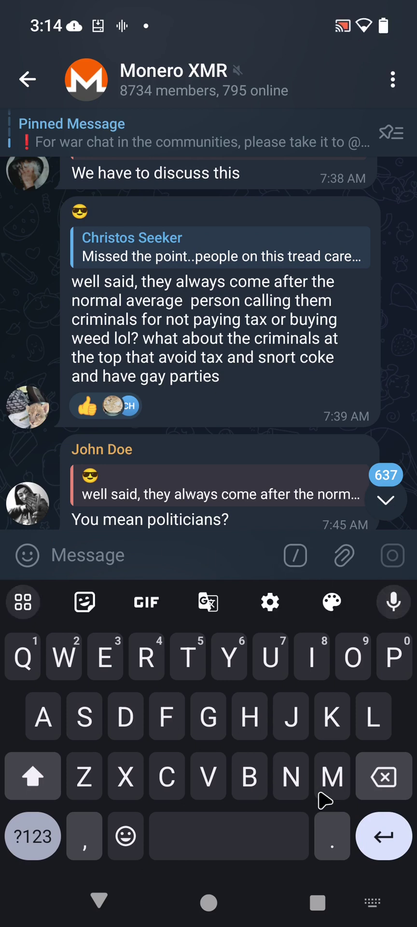
{"action": "left_click", "coordinate": [314, 904]}
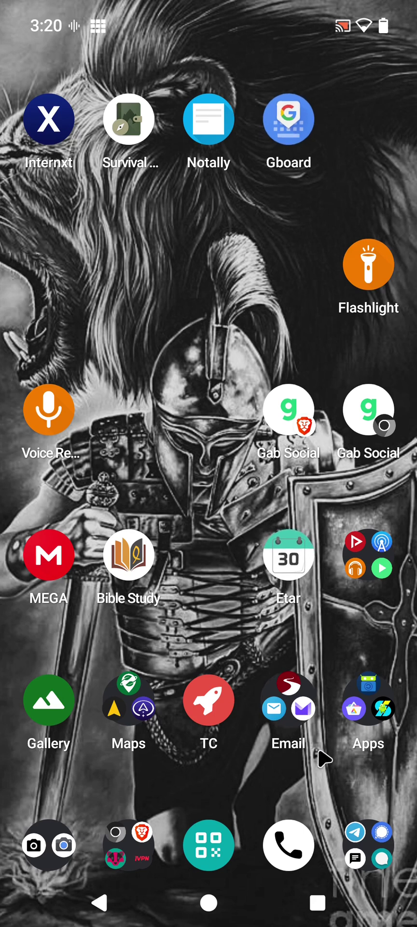
Reopen Telegram's Monero XMR chat and dictate a test message beginning "Testing testing there we go" with Gboard, stopping voice typing at the end
{"action": "left_click", "coordinate": [369, 852]}
{"action": "left_click", "coordinate": [299, 561]}
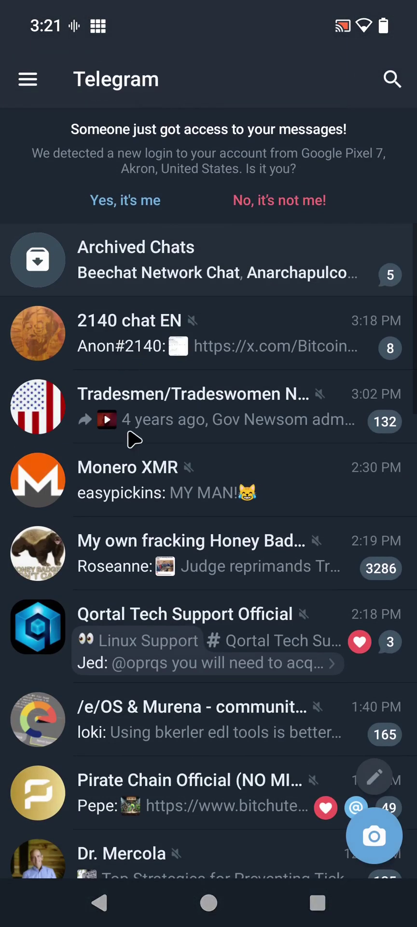
{"action": "left_click", "coordinate": [138, 475]}
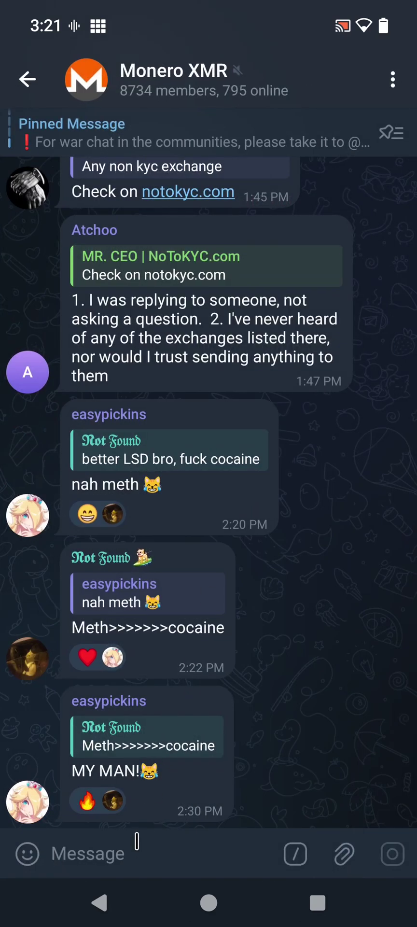
{"action": "left_click", "coordinate": [136, 847]}
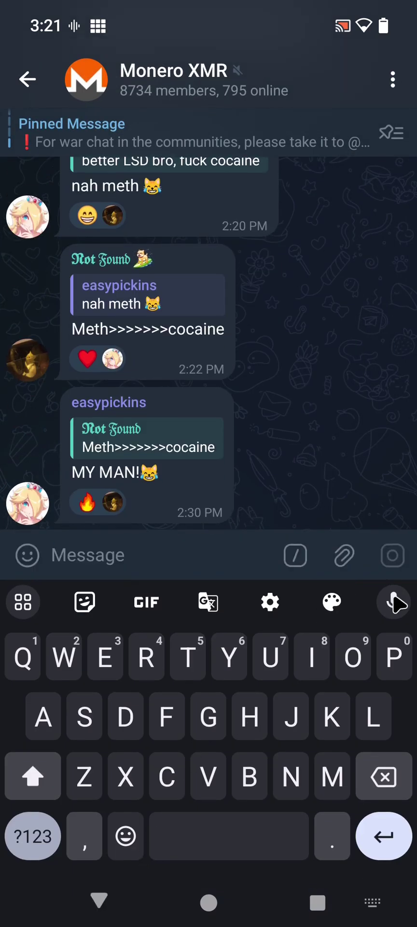
{"action": "left_click", "coordinate": [393, 602]}
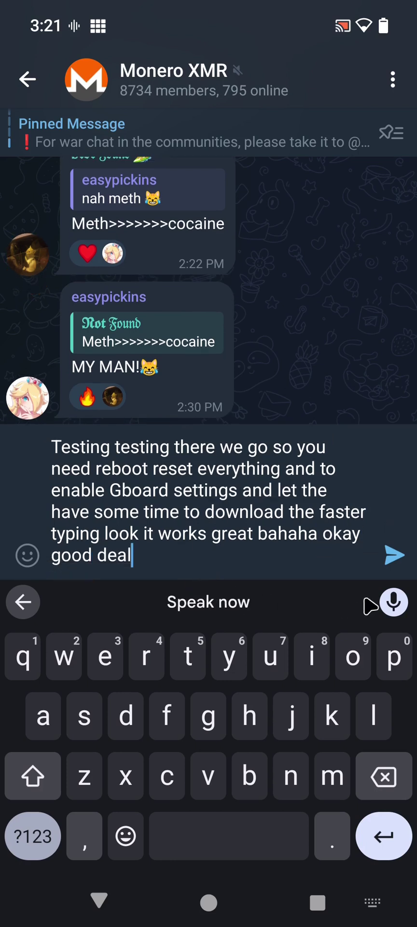
{"action": "left_click", "coordinate": [393, 602]}
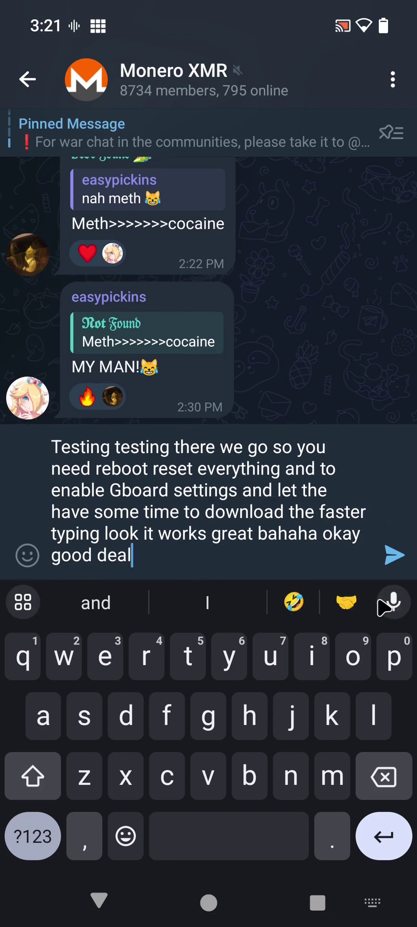
Switch to Gboard's settings, review the settings list and the Privacy options, and return to the home screen
{"action": "left_click", "coordinate": [211, 903]}
{"action": "left_click", "coordinate": [301, 148]}
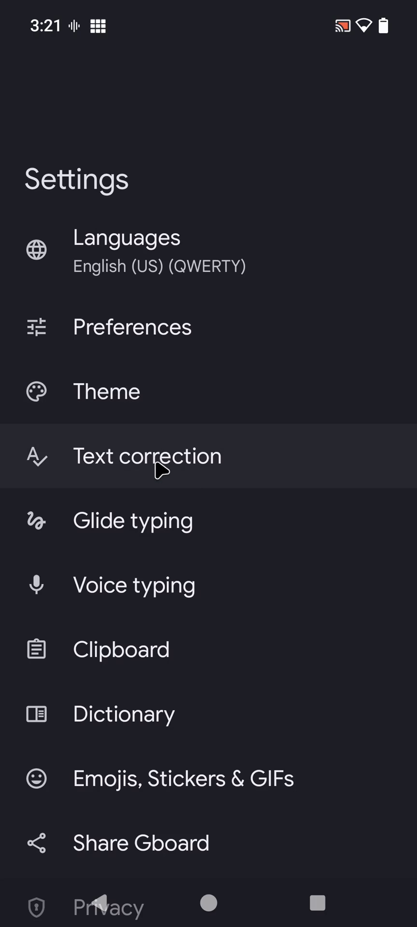
{"action": "scroll", "coordinate": [142, 605], "scroll_direction": "down", "scroll_amount": 5}
{"action": "scroll", "coordinate": [145, 613], "scroll_direction": "up", "scroll_amount": 5}
{"action": "scroll", "coordinate": [184, 603], "scroll_direction": "down", "scroll_amount": 5}
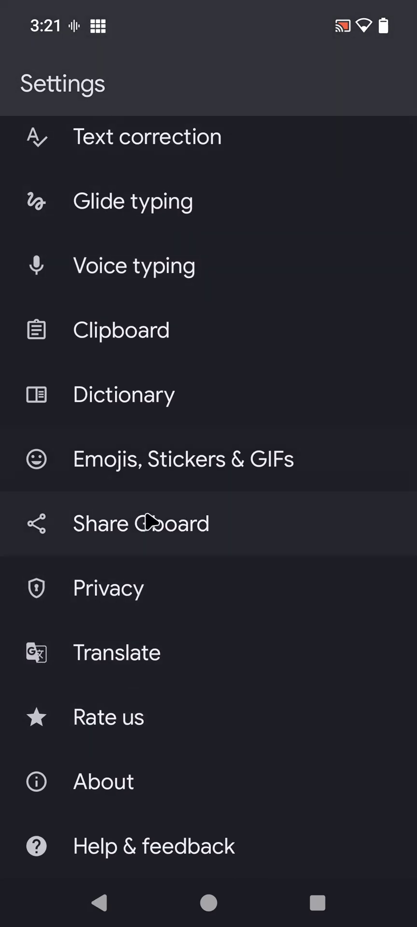
{"action": "left_click", "coordinate": [157, 589]}
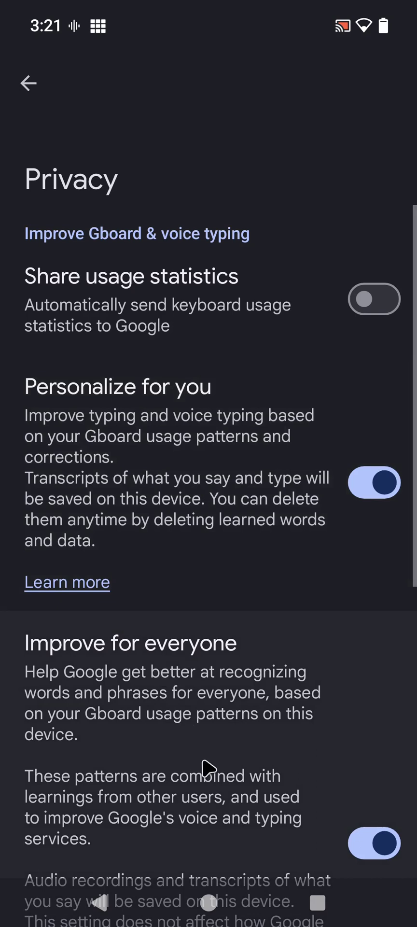
{"action": "left_click", "coordinate": [209, 901]}
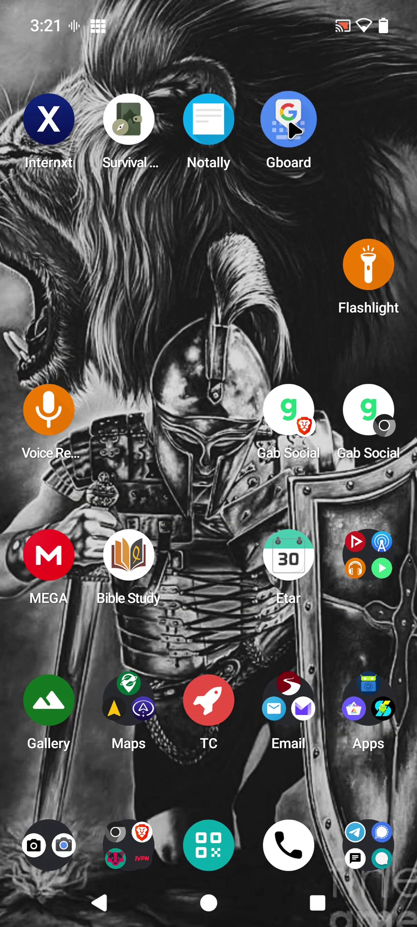
Open Gboard's app permissions from its app info and set the Network permission to Don't allow
{"action": "left_click_drag", "start_coordinate": [288, 124], "coordinate": [284, 125]}
{"action": "left_click_drag", "start_coordinate": [283, 124], "coordinate": [283, 124]}
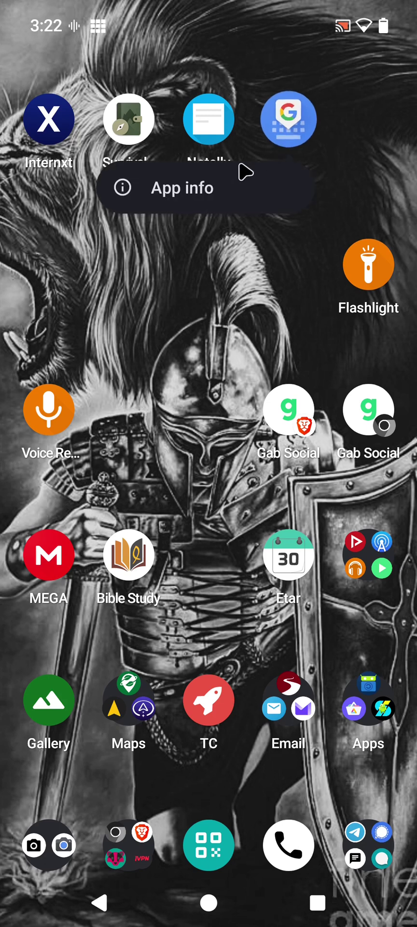
{"action": "left_click", "coordinate": [190, 188]}
{"action": "scroll", "coordinate": [148, 510], "scroll_direction": "down", "scroll_amount": 2}
{"action": "left_click", "coordinate": [119, 475]}
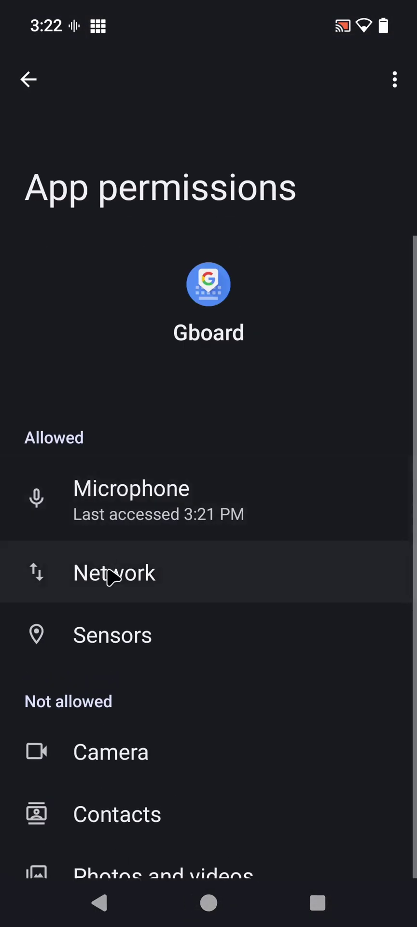
{"action": "left_click", "coordinate": [114, 576]}
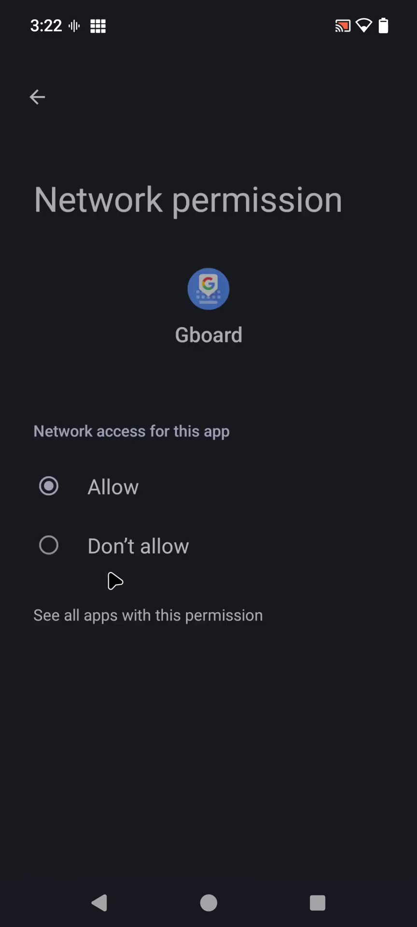
{"action": "left_click", "coordinate": [40, 555]}
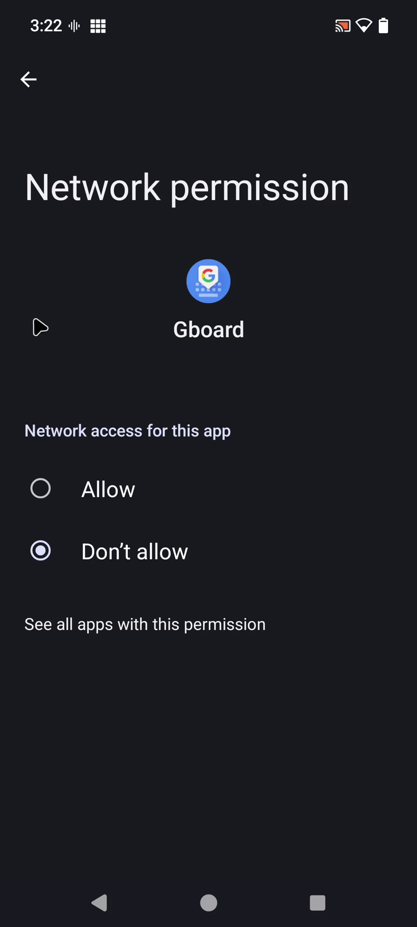
{"action": "left_click", "coordinate": [30, 82]}
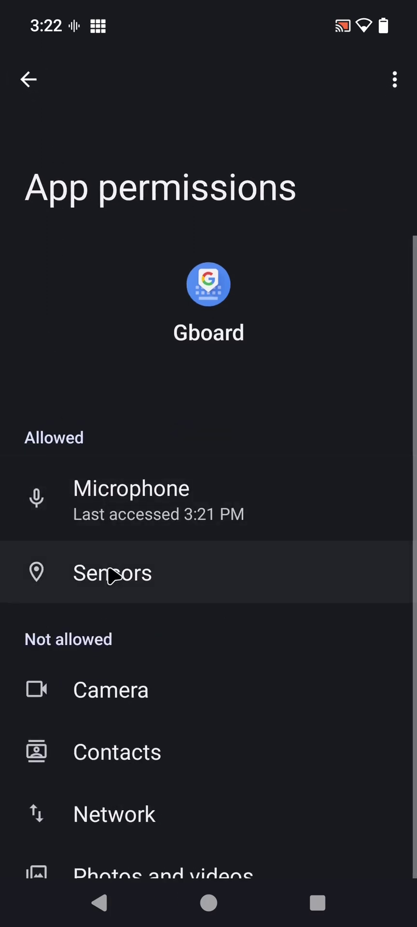
Set Gboard's Sensors permission to Don't allow and return to the app permissions list
{"action": "left_click", "coordinate": [109, 574]}
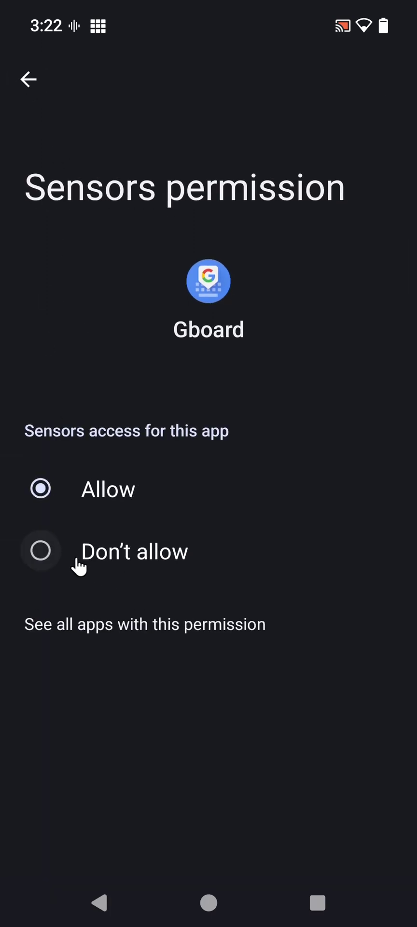
{"action": "left_click", "coordinate": [39, 553]}
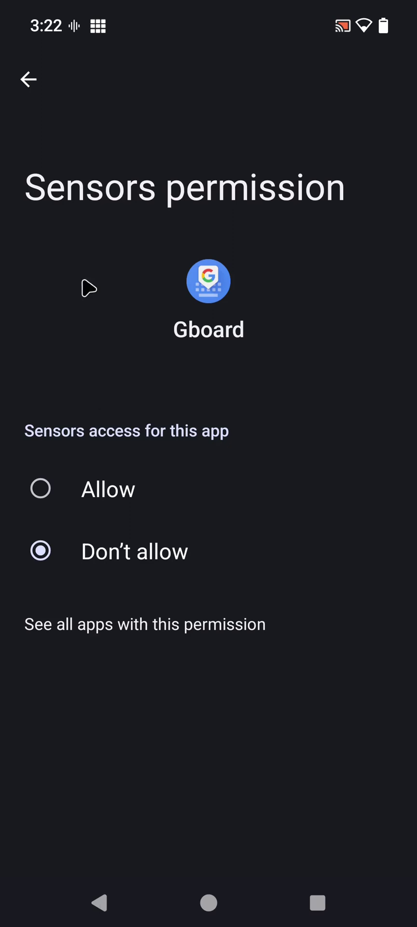
{"action": "left_click", "coordinate": [29, 80]}
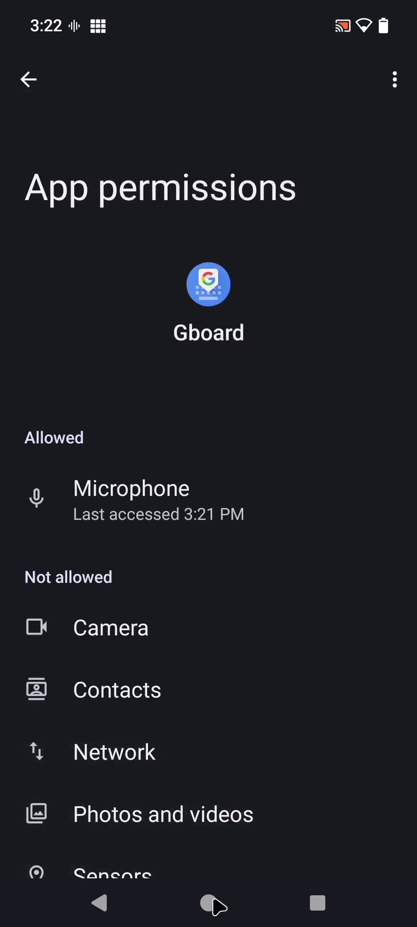
Return to the Telegram draft, add a period and a new line, dictate "So still functioning Yes correct test test 1 2 3", and go home
{"action": "left_click", "coordinate": [213, 902]}
{"action": "left_click", "coordinate": [361, 844]}
{"action": "left_click", "coordinate": [274, 541]}
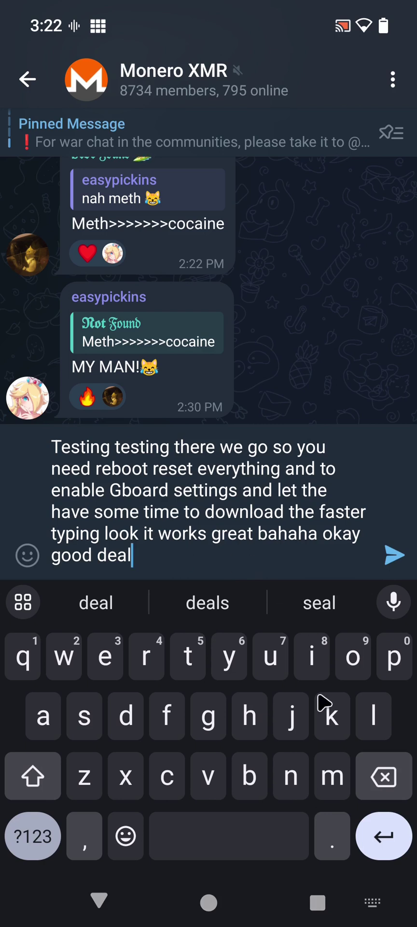
{"action": "left_click", "coordinate": [332, 830]}
{"action": "left_click", "coordinate": [383, 836]}
{"action": "left_click", "coordinate": [393, 601]}
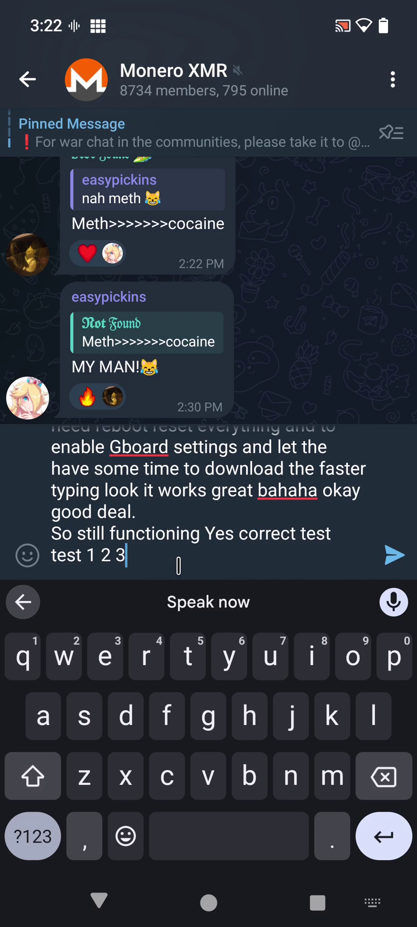
{"action": "left_click", "coordinate": [394, 603]}
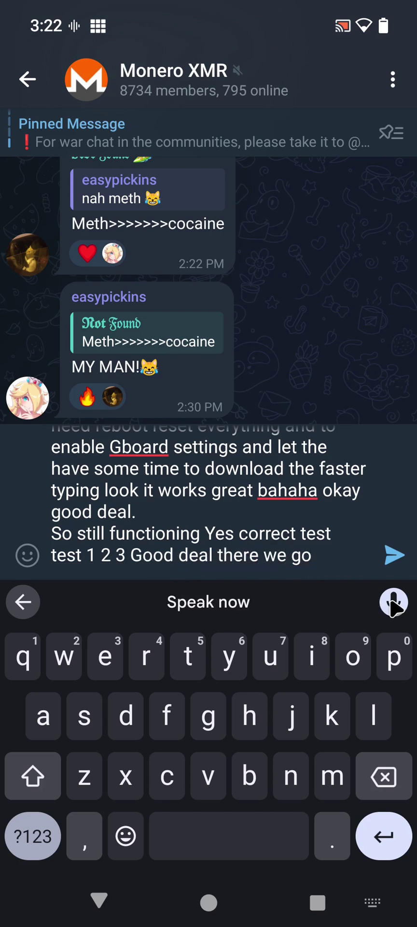
{"action": "left_click", "coordinate": [209, 903]}
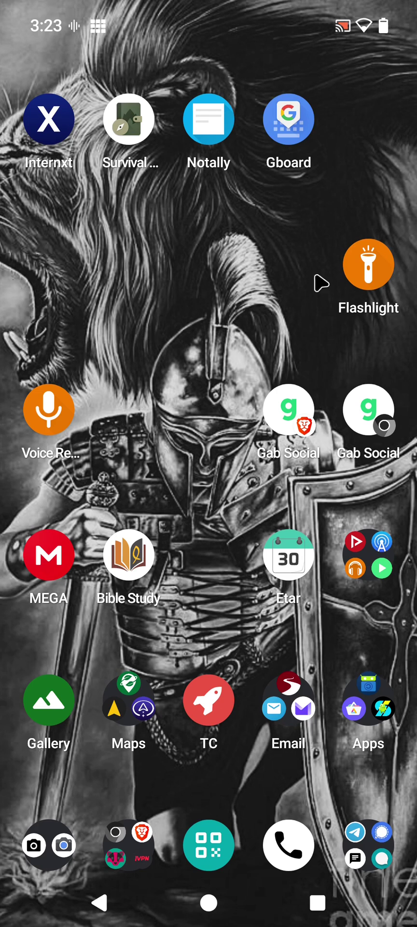
{"action": "left_click", "coordinate": [283, 703]}
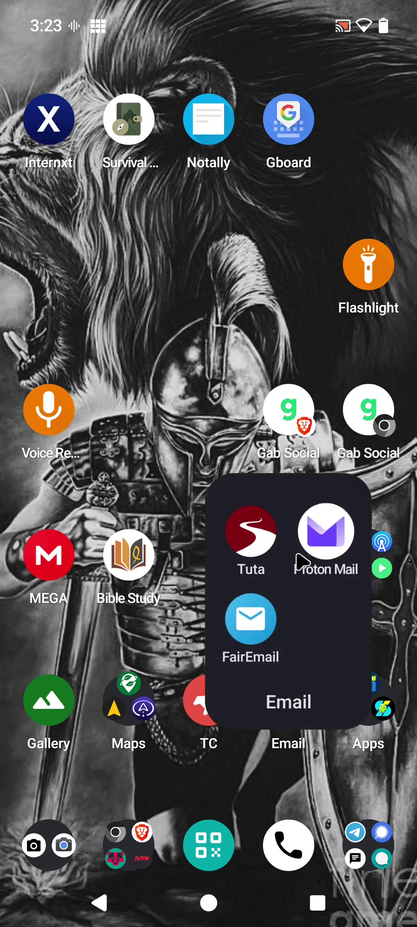
{"action": "left_click", "coordinate": [99, 337]}
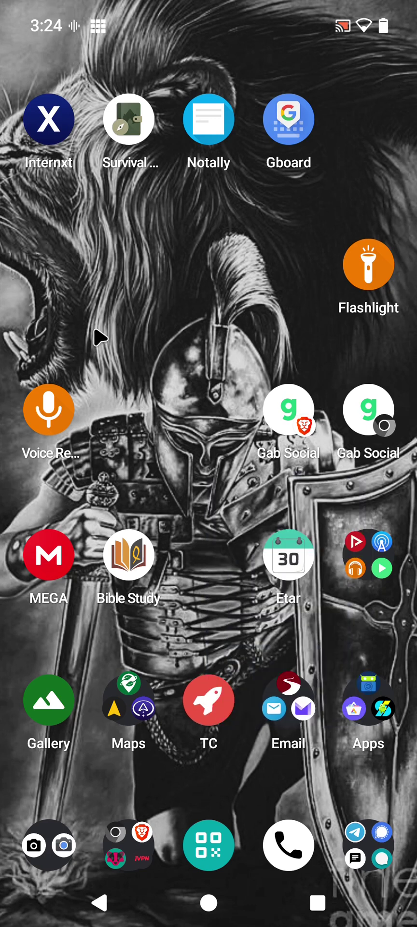